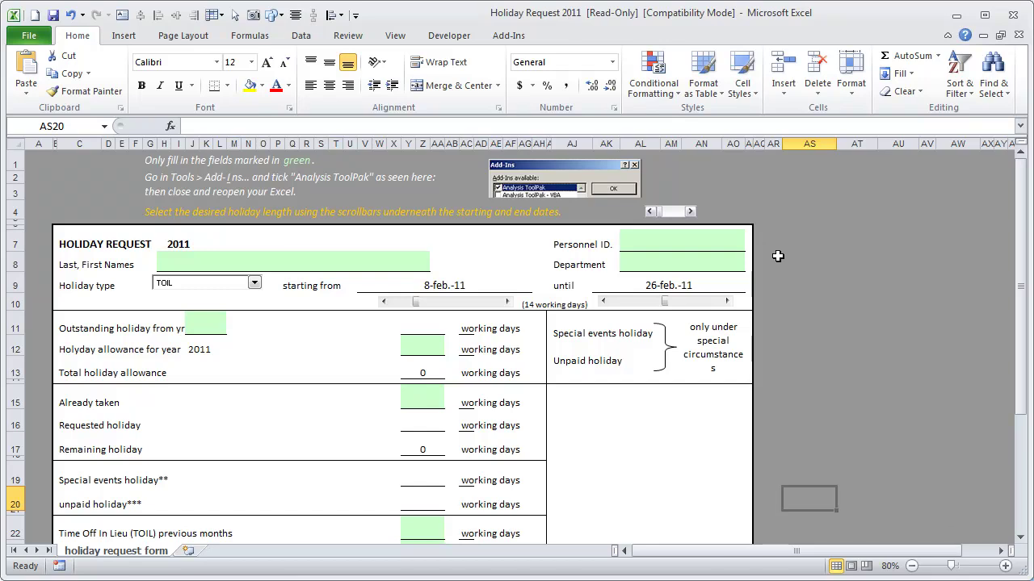
click(188, 261)
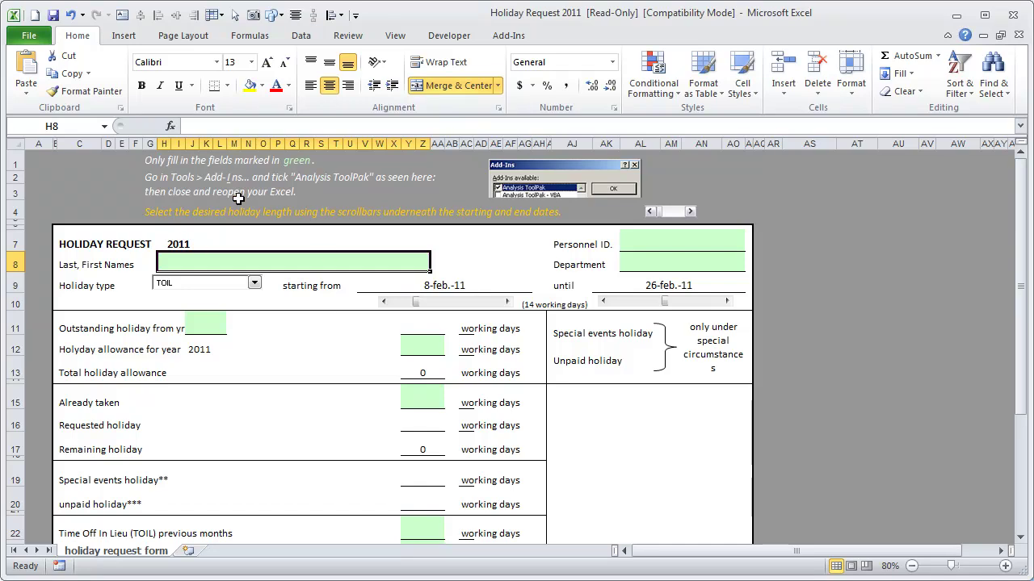
drag(151, 164, 321, 177)
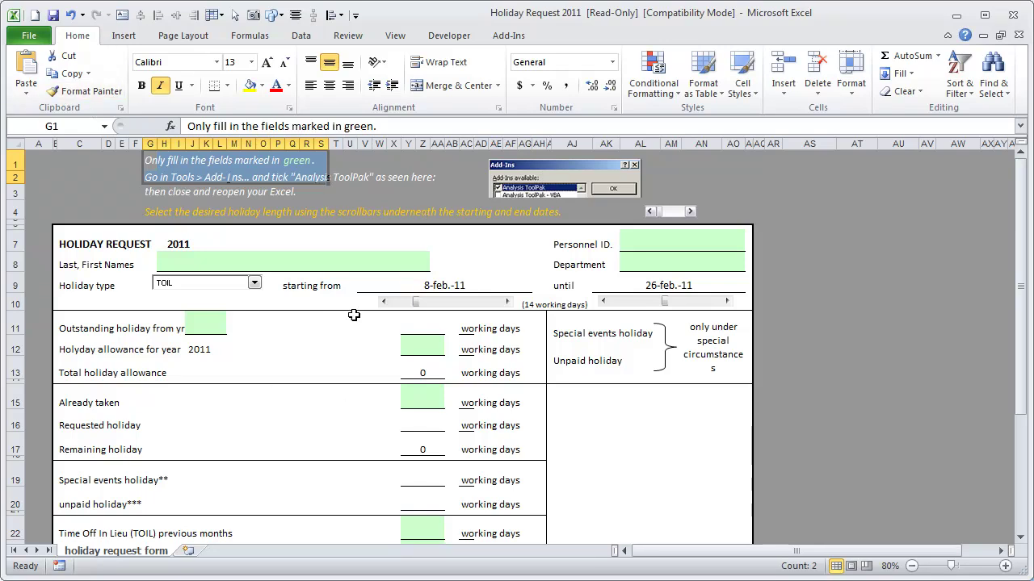
- Collapse the ribbon to its tab names, scroll down to the form, and open the Holiday type list
click(948, 36)
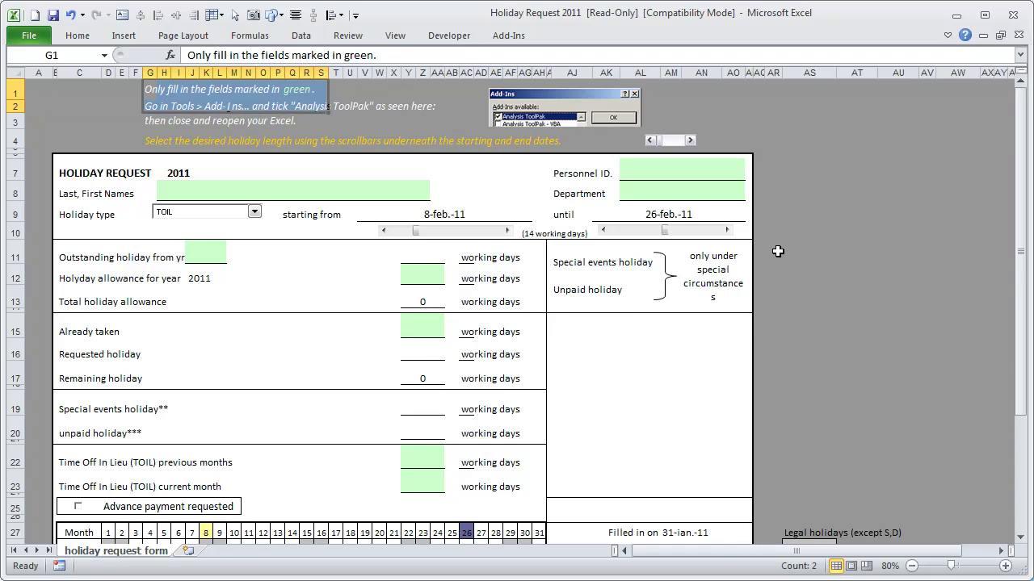
scroll(778, 252, down, 1)
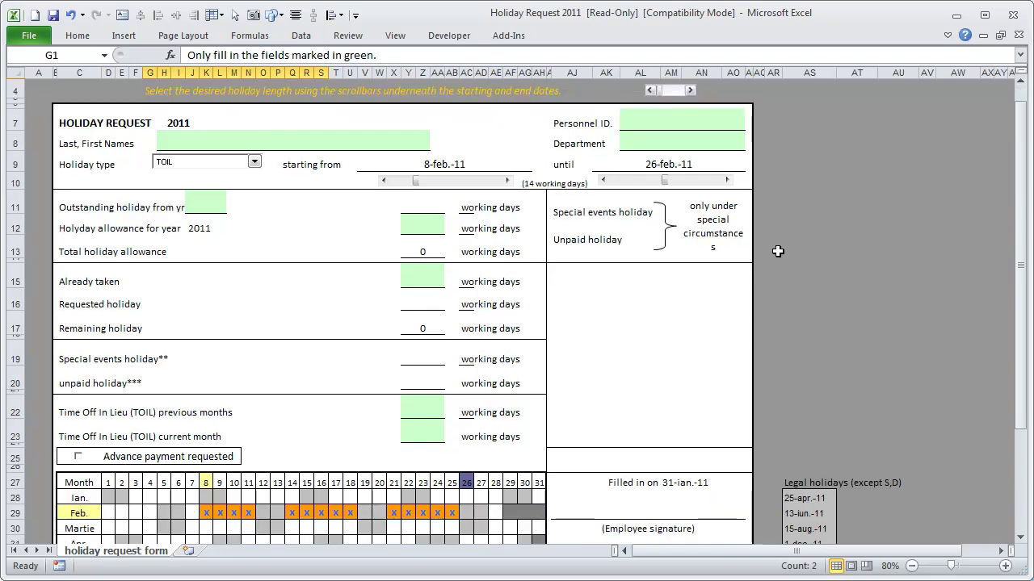
click(222, 164)
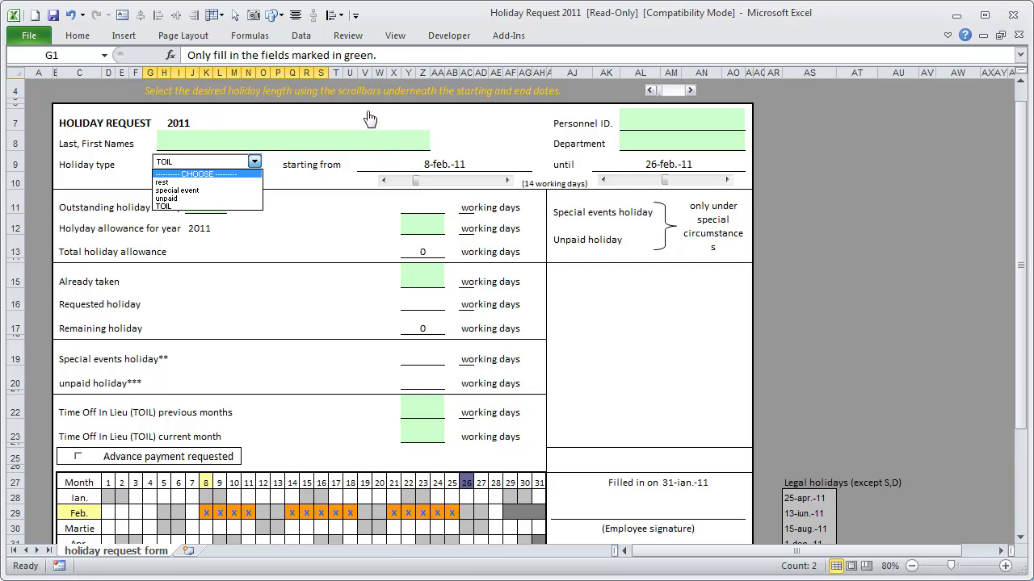
- Set the holiday type to 'rest'
click(300, 223)
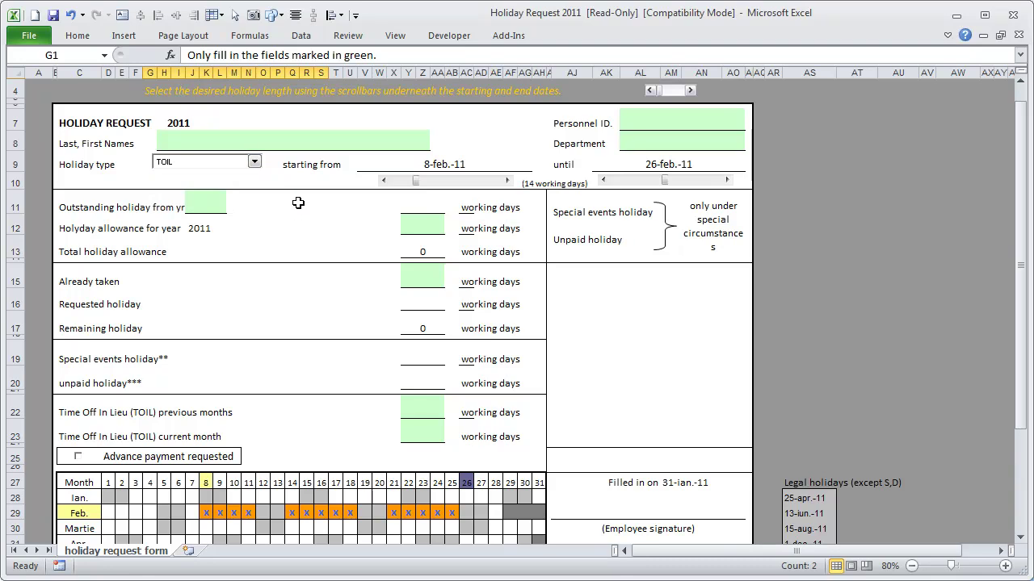
click(255, 162)
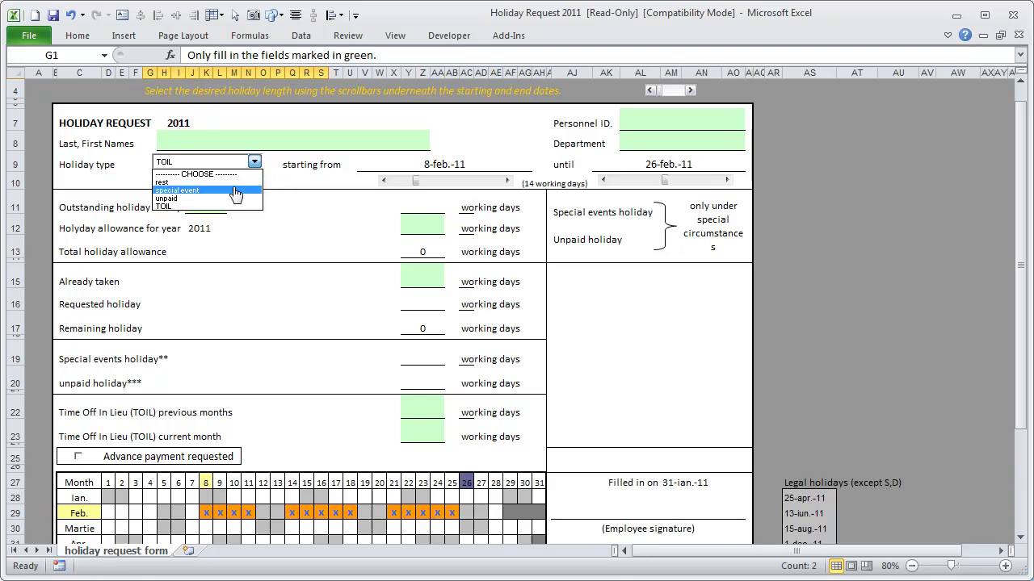
click(235, 183)
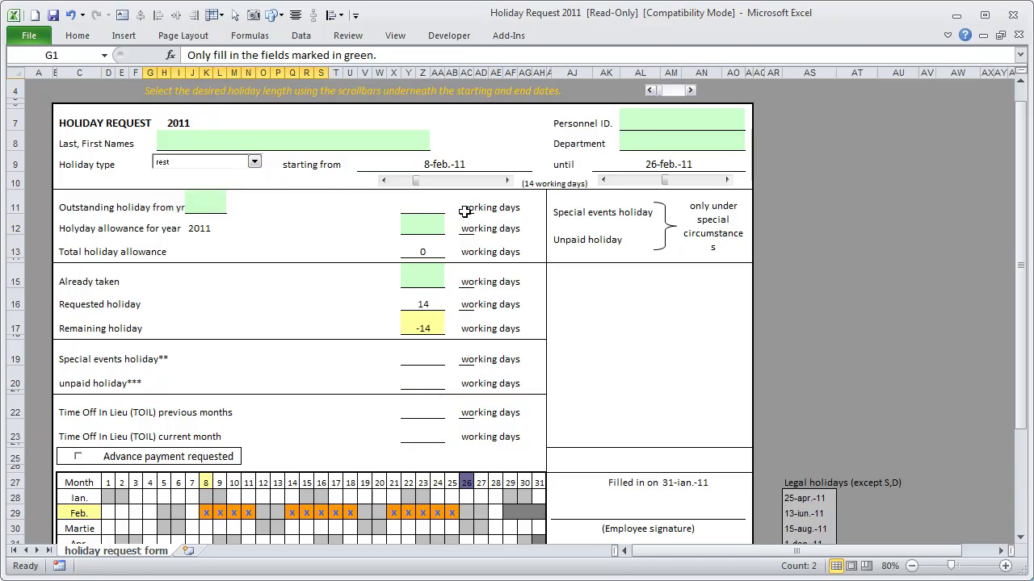
- Move the start date forward to 14-feb.-11, giving 15 working days through 4-mar.-11
click(507, 181)
click(507, 181)
click(507, 181)
click(507, 181)
click(507, 181)
click(507, 181)
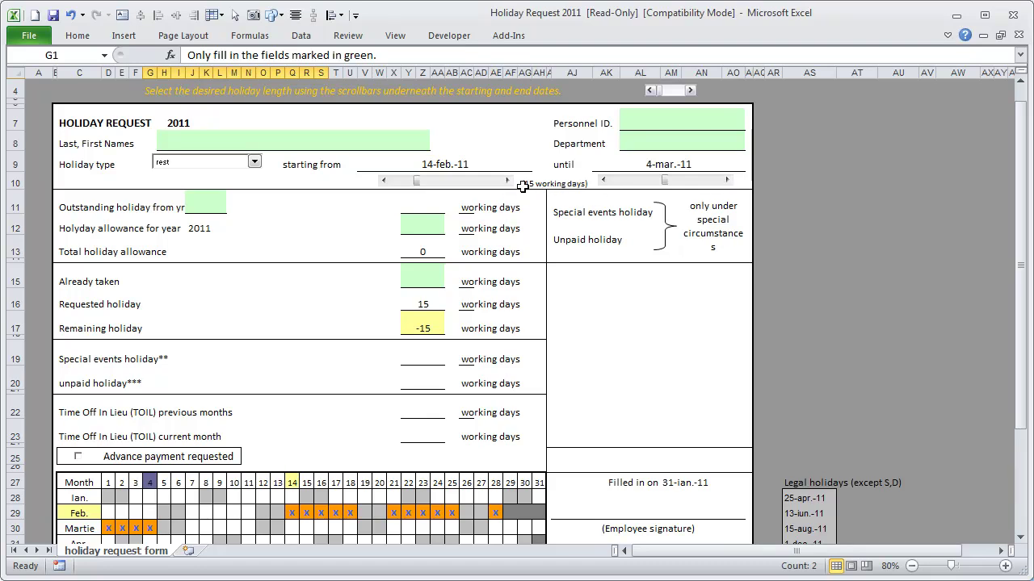
click(534, 184)
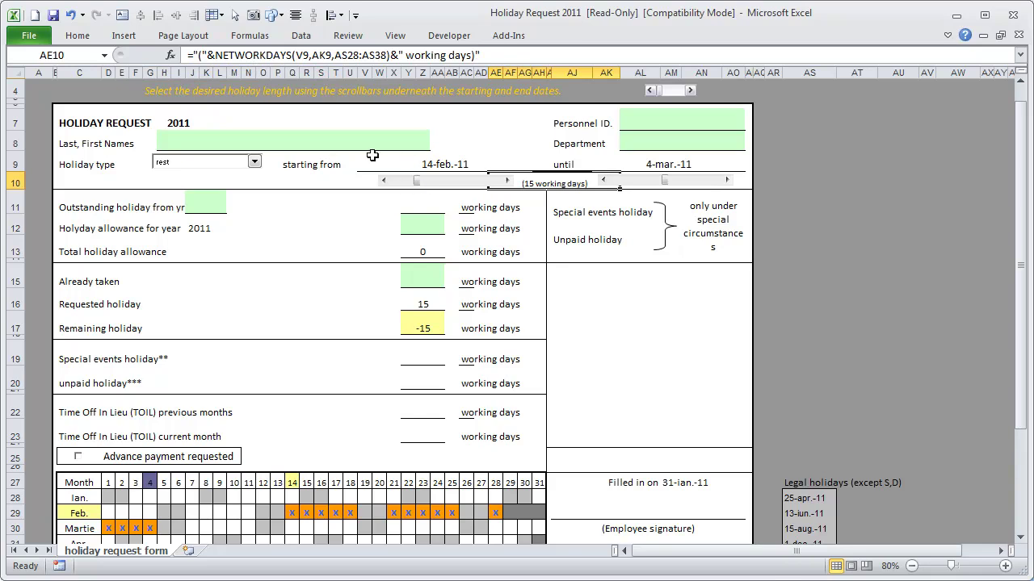
- Advance the start date one day to 15-feb.-11, so the request runs to 5-mar.-11 for 14 working days
right_click(711, 184)
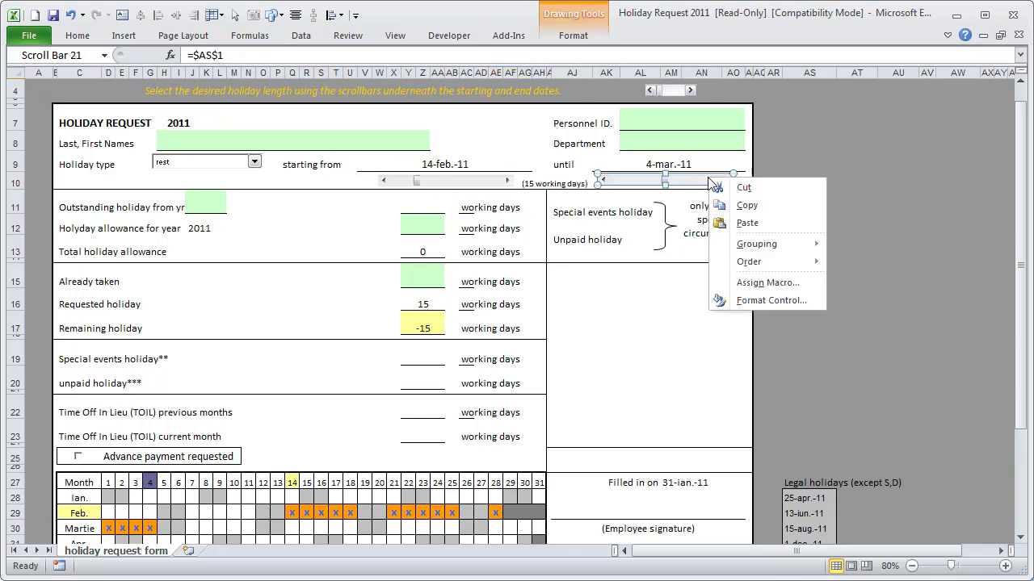
key(Escape)
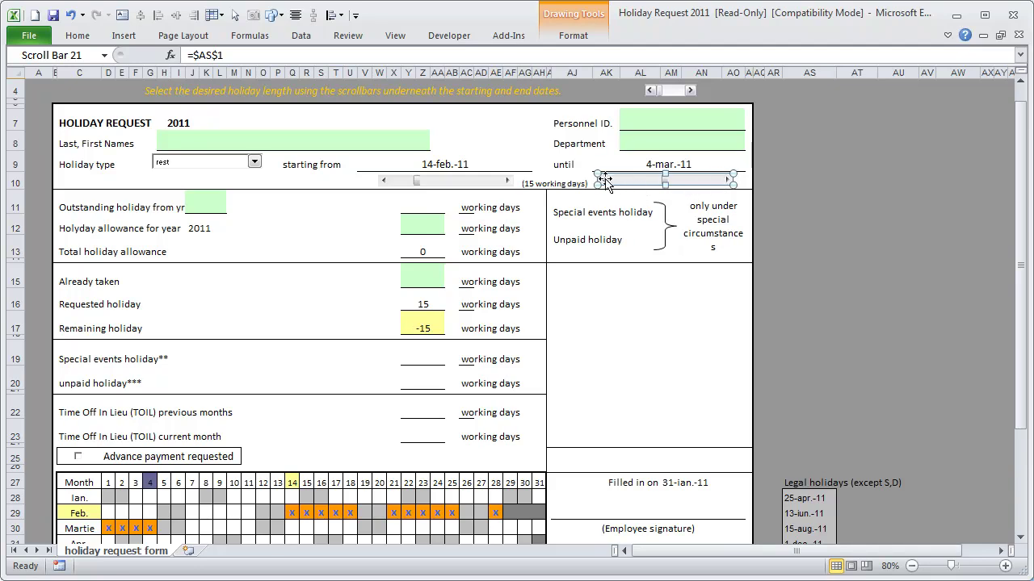
click(569, 365)
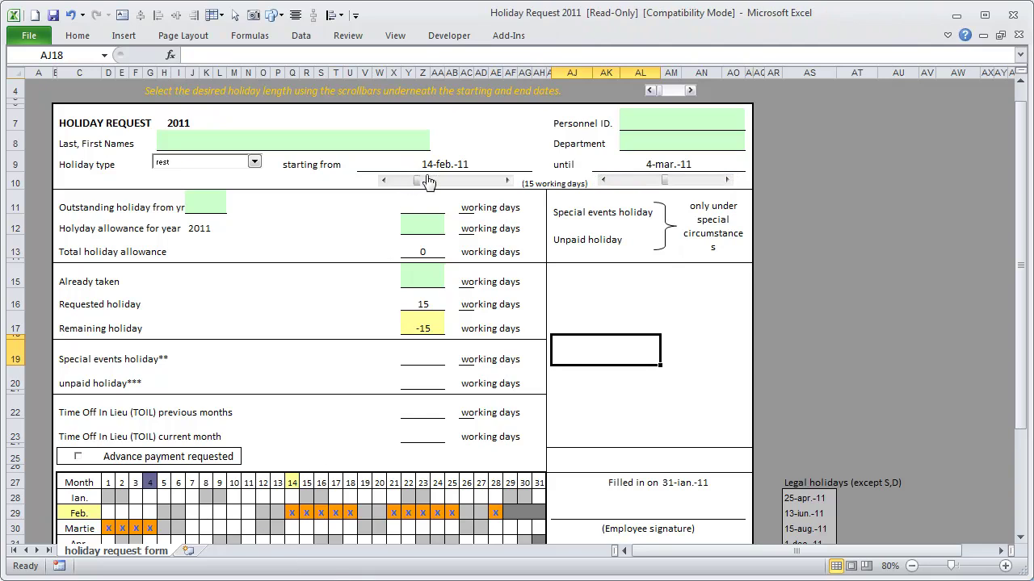
click(509, 181)
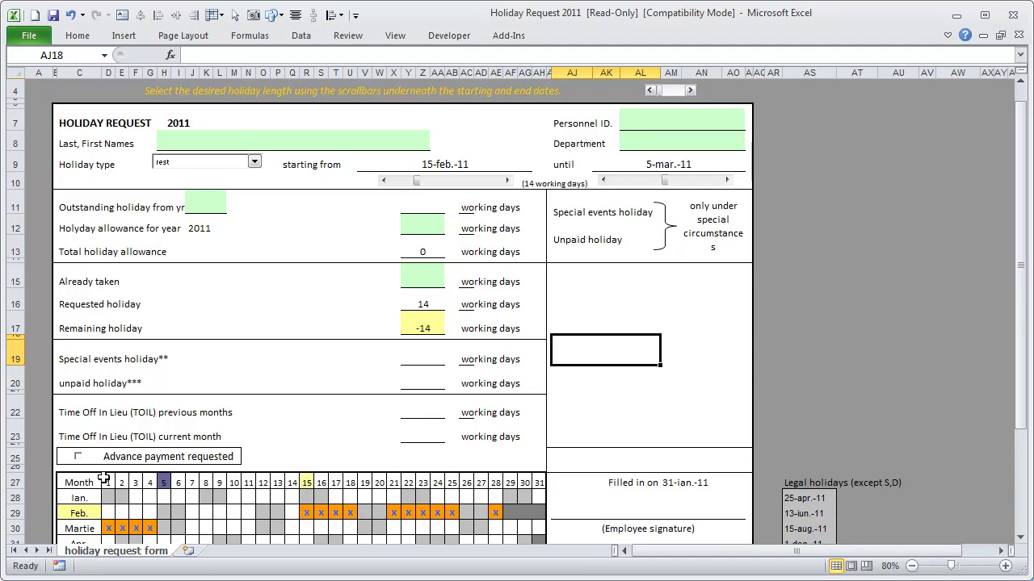
- Scroll through the calendar and select the legal holiday dates list to check the 14-day count
scroll(137, 485, down, 4)
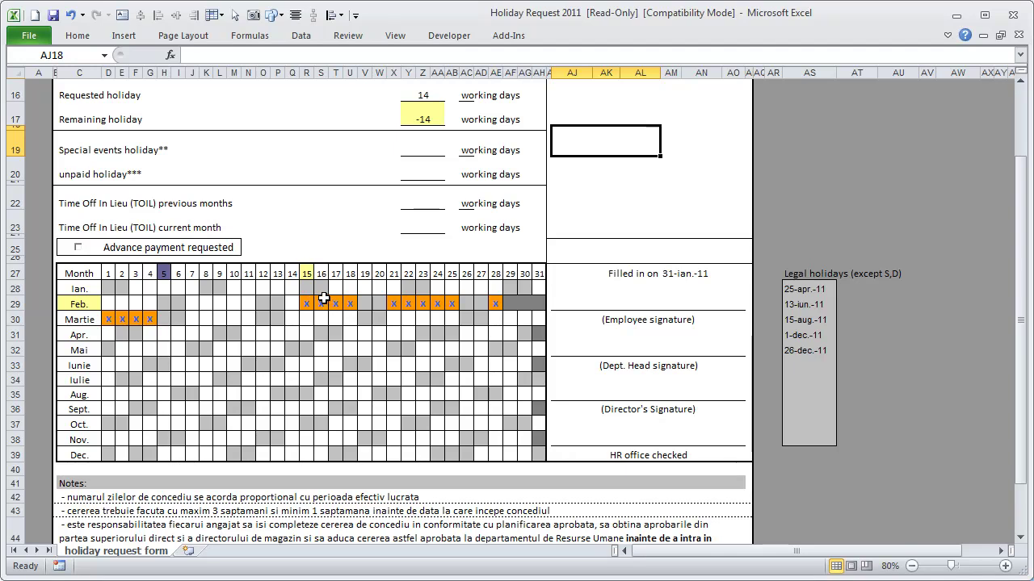
scroll(402, 300, up, 2)
scroll(401, 300, up, 1)
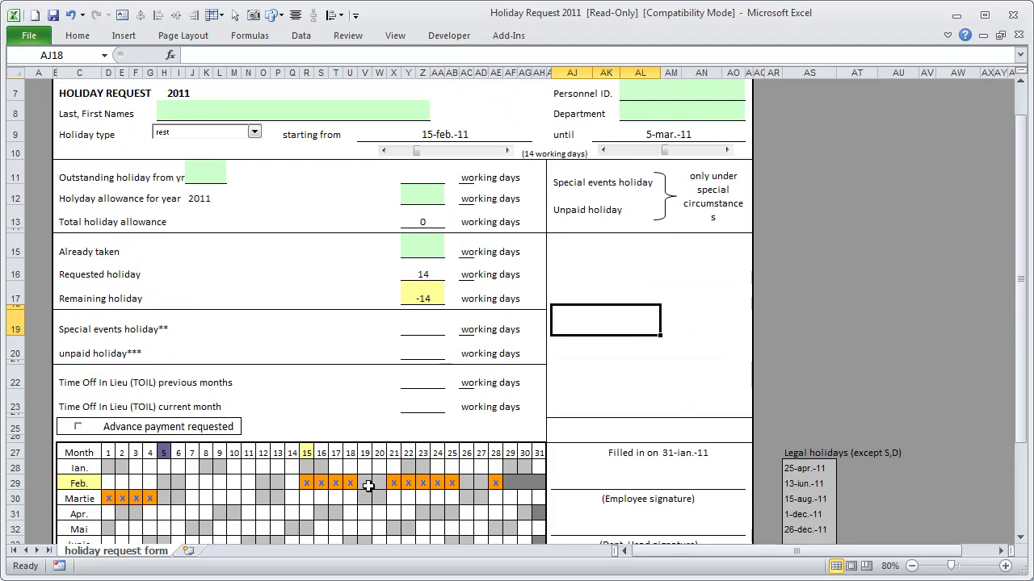
scroll(366, 483, down, 2)
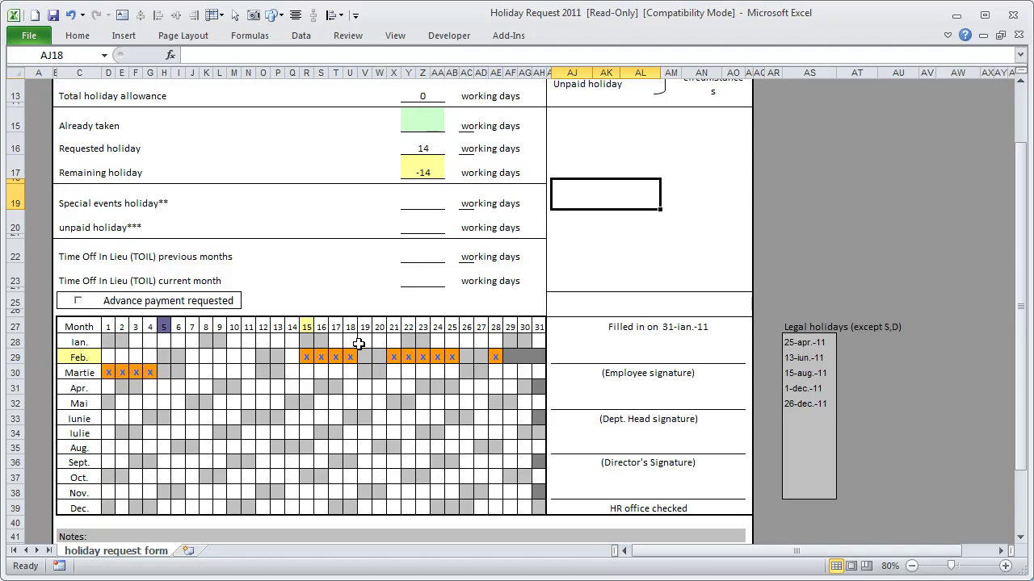
scroll(357, 344, down, 2)
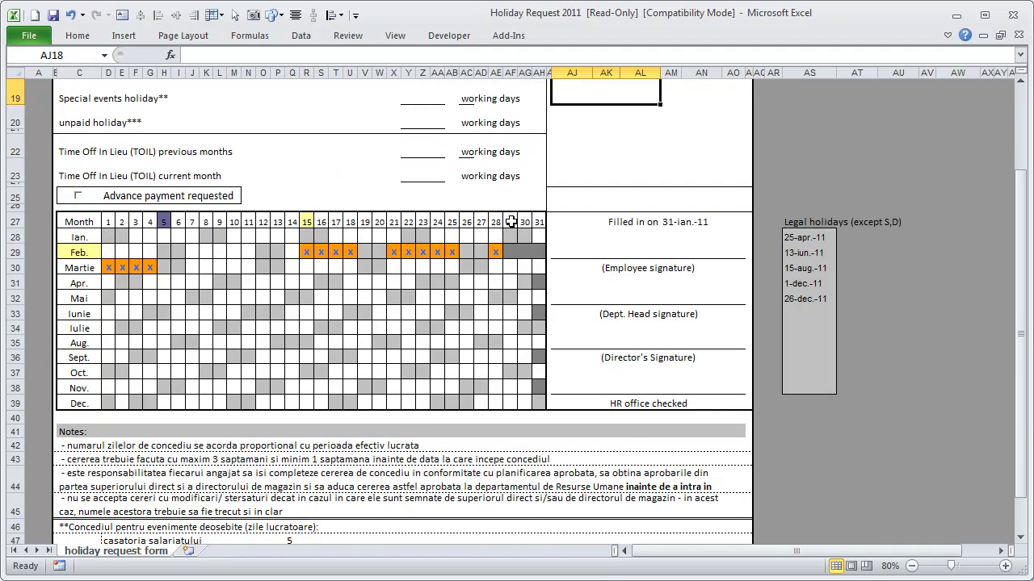
drag(804, 236, 803, 385)
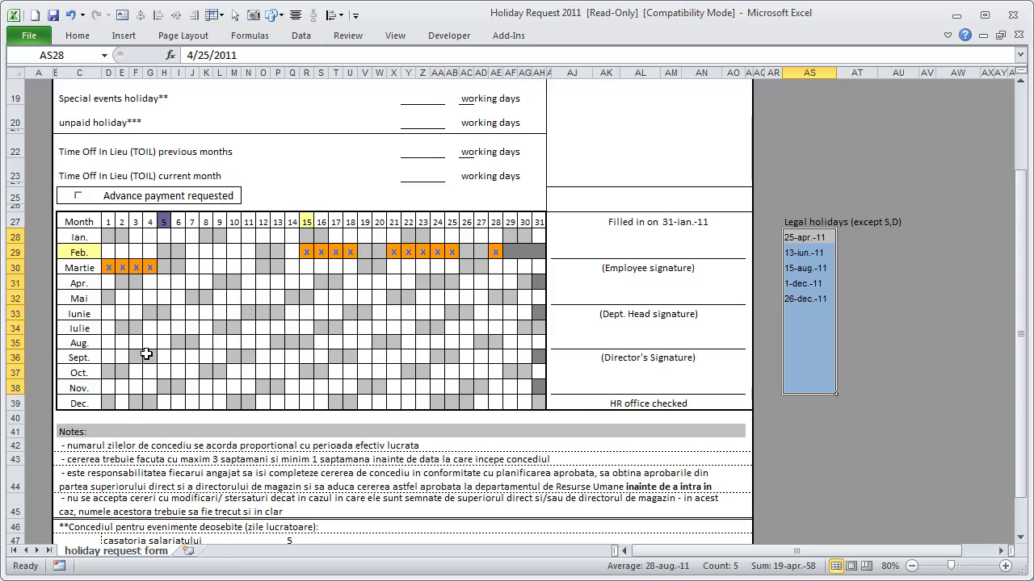
scroll(146, 354, up, 2)
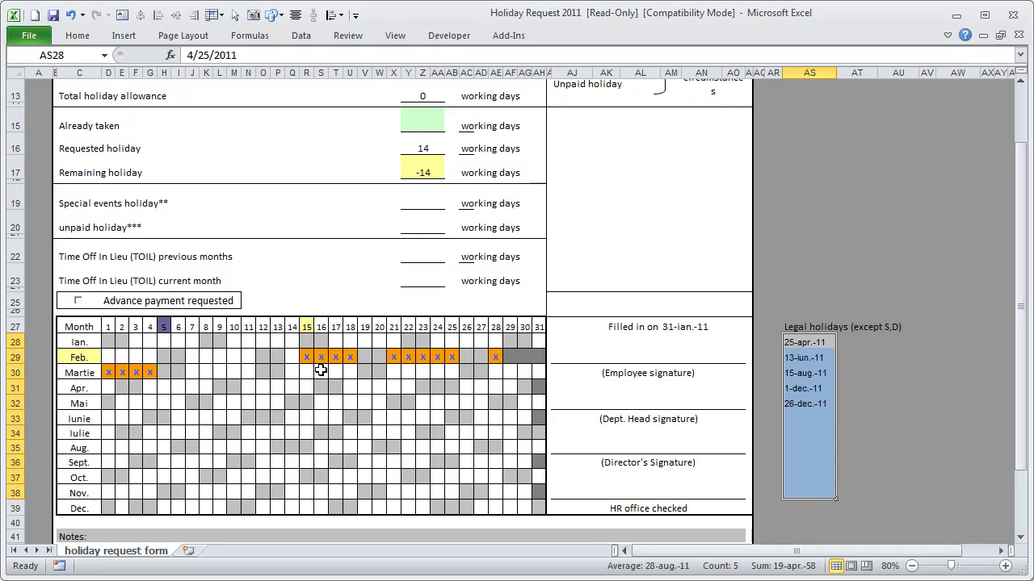
scroll(351, 357, up, 1)
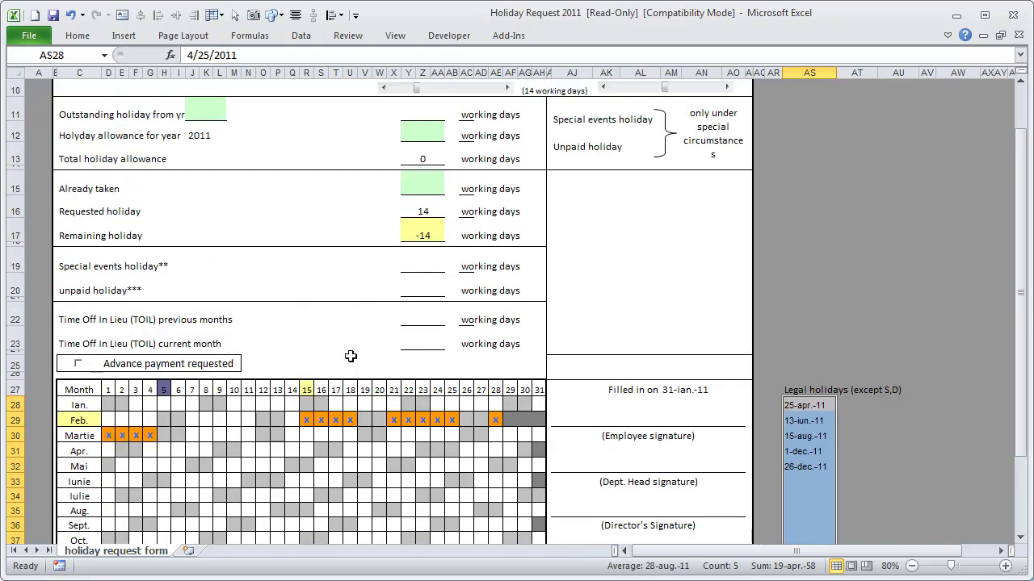
- Check the remaining-holiday formula and push the end date forward into March
click(437, 239)
scroll(440, 326, up, 3)
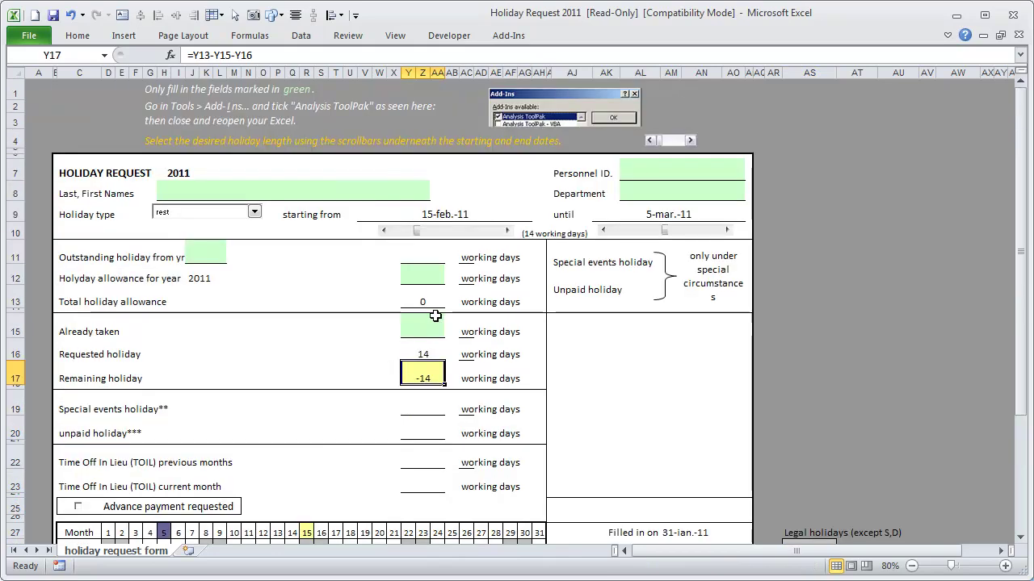
click(726, 231)
click(727, 231)
click(727, 231)
click(727, 231)
click(727, 231)
click(727, 231)
click(727, 231)
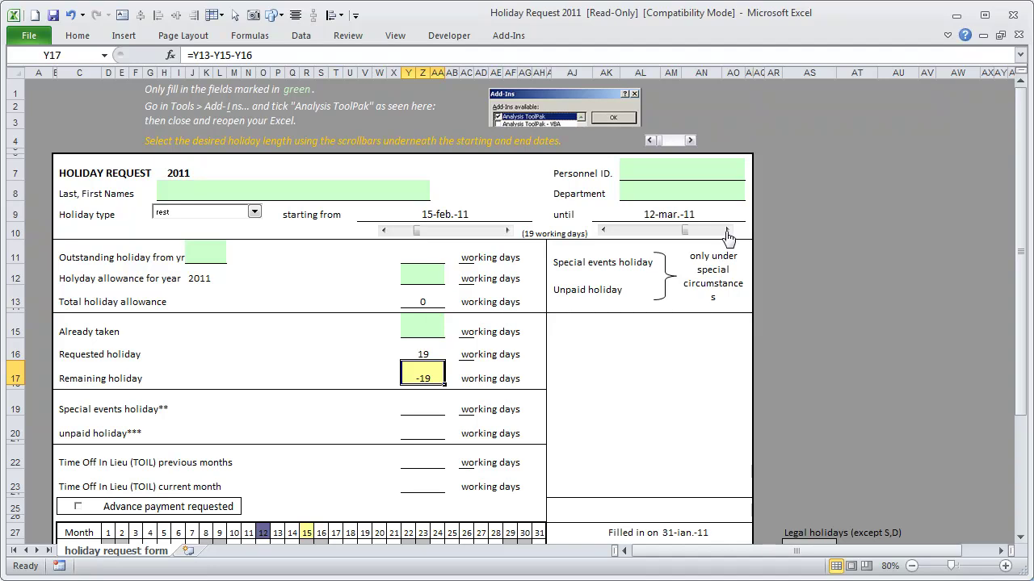
click(727, 231)
click(602, 231)
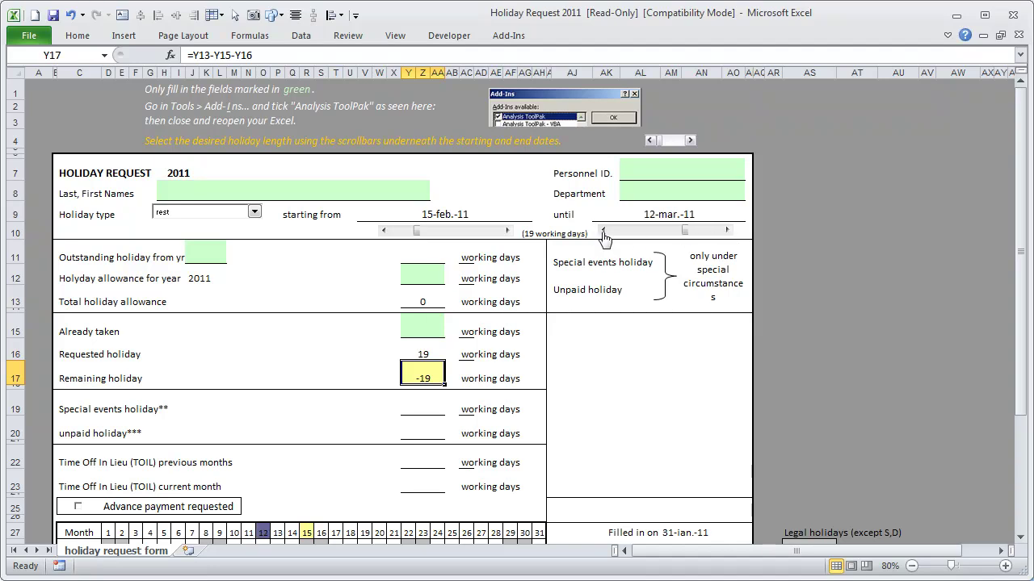
click(727, 231)
scroll(737, 339, down, 3)
scroll(737, 339, up, 3)
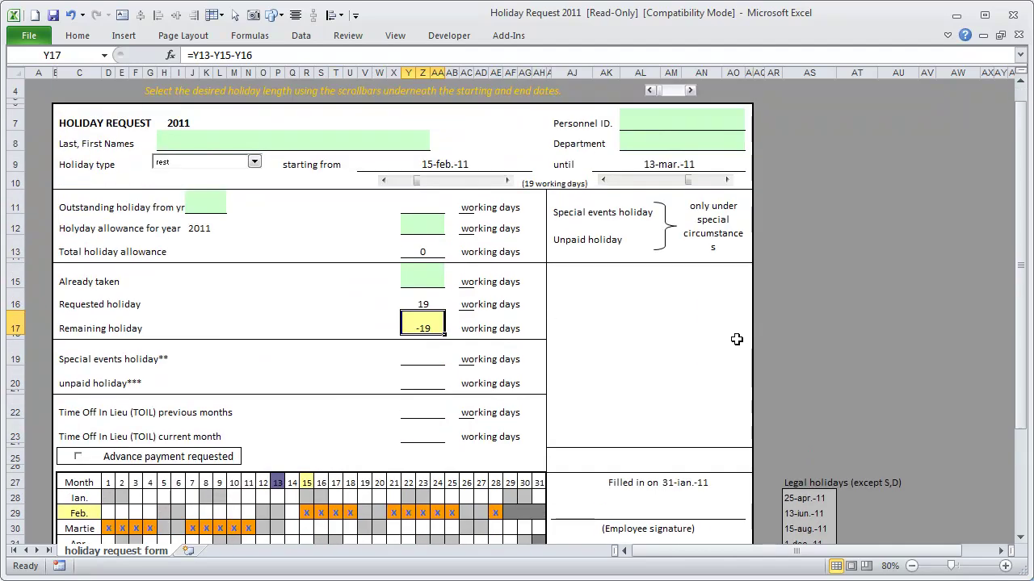
- Settle the end date on 14-mar.-11 for 20 working days, leaving -20 remaining
click(727, 180)
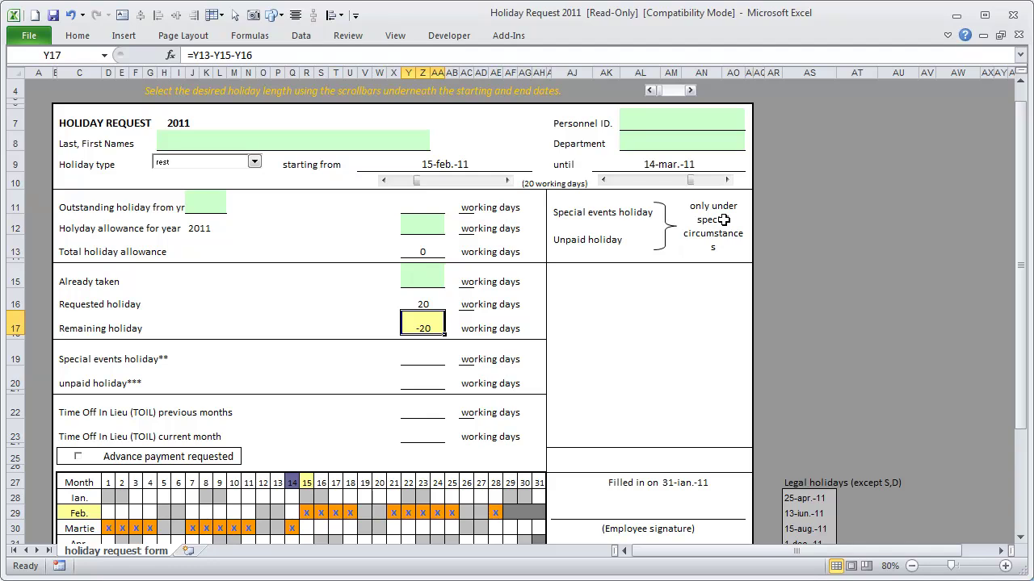
click(727, 180)
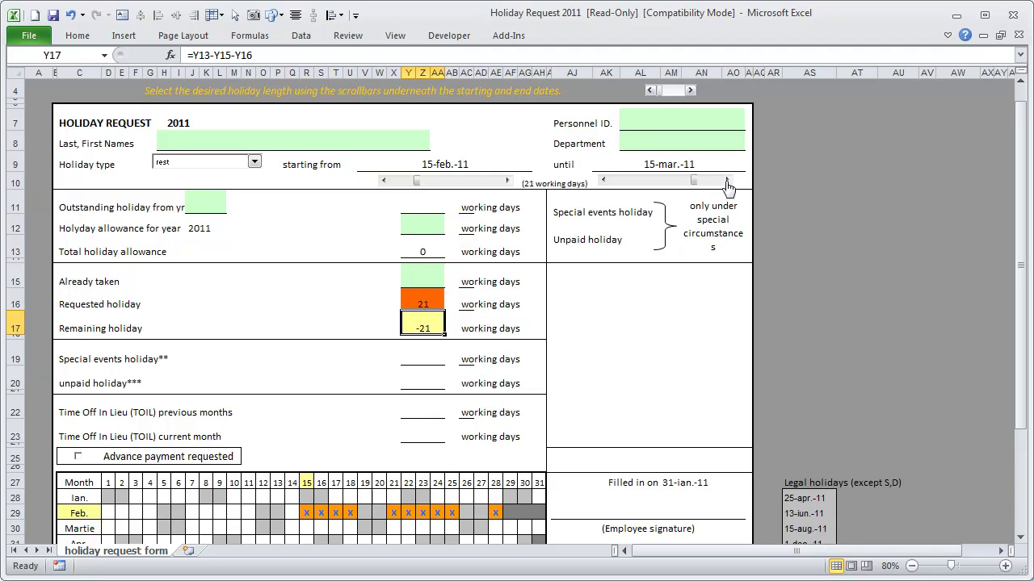
scroll(533, 304, down, 3)
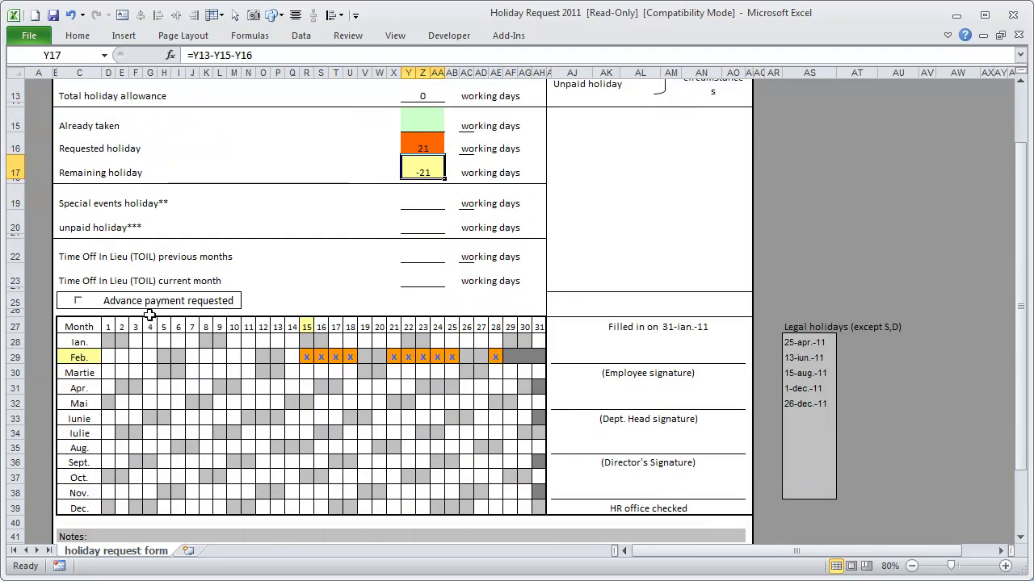
click(415, 144)
scroll(509, 223, up, 4)
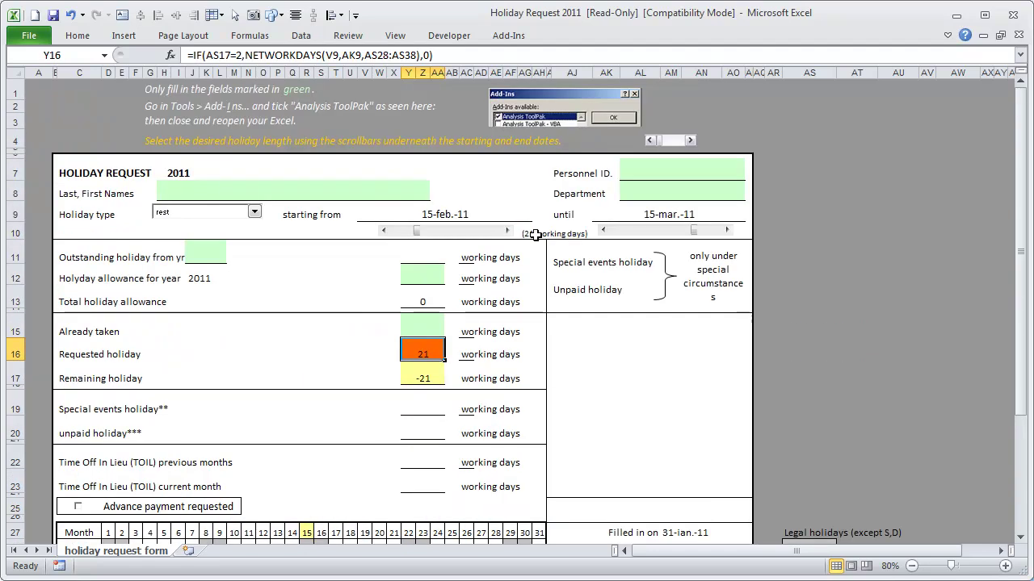
click(605, 238)
click(603, 231)
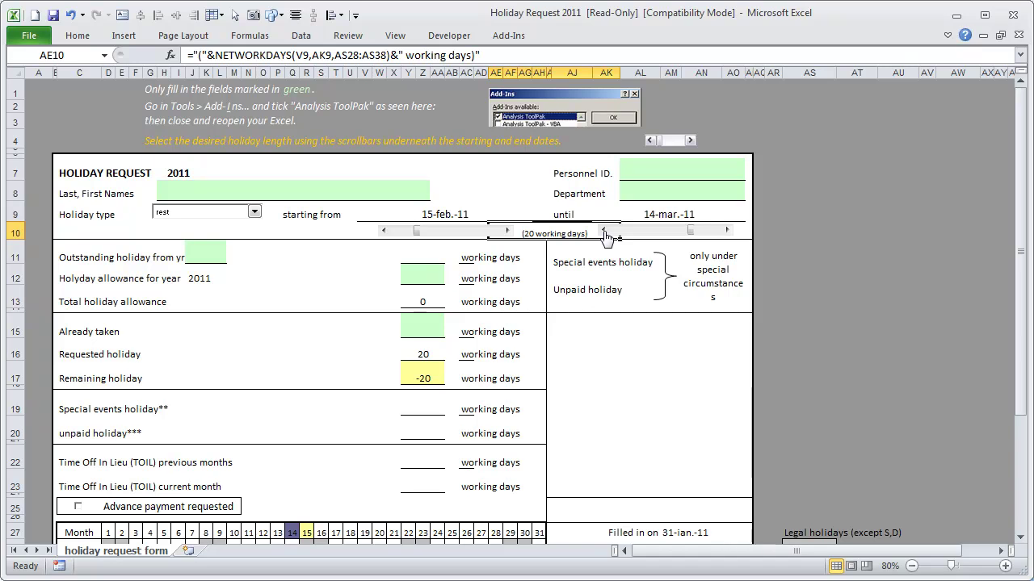
scroll(644, 335, down, 2)
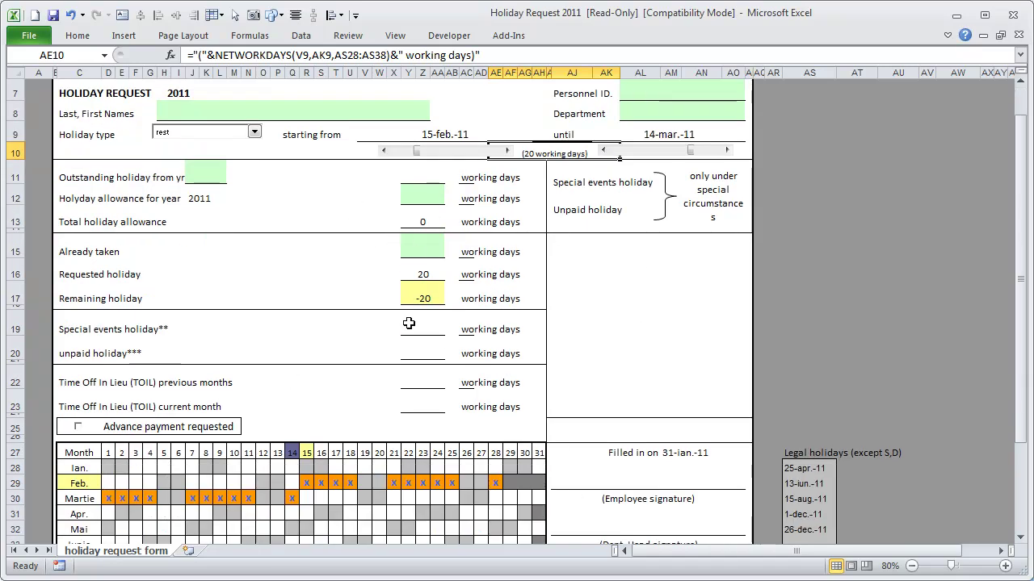
scroll(411, 321, down, 6)
scroll(572, 388, down, 2)
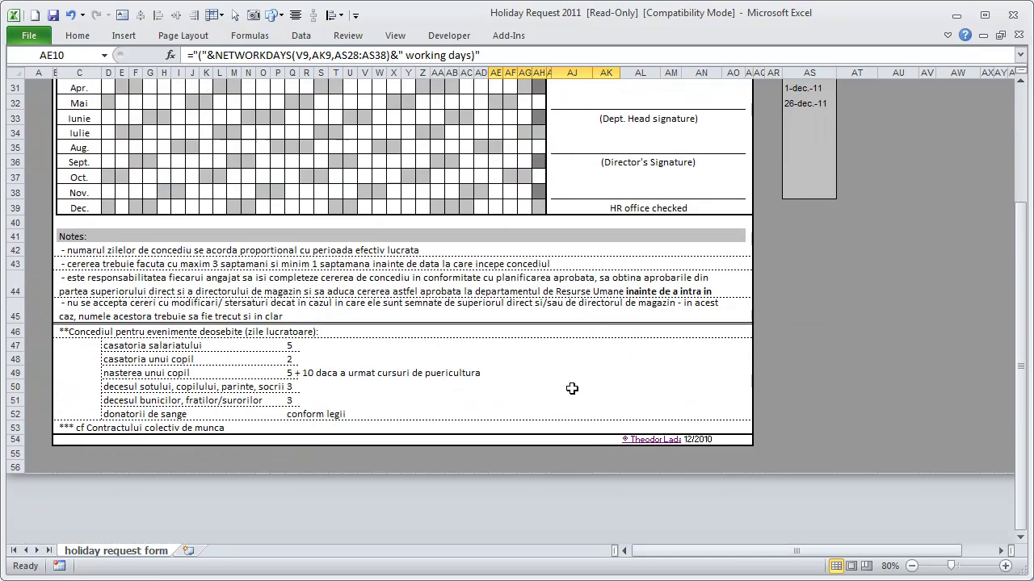
scroll(488, 314, up, 7)
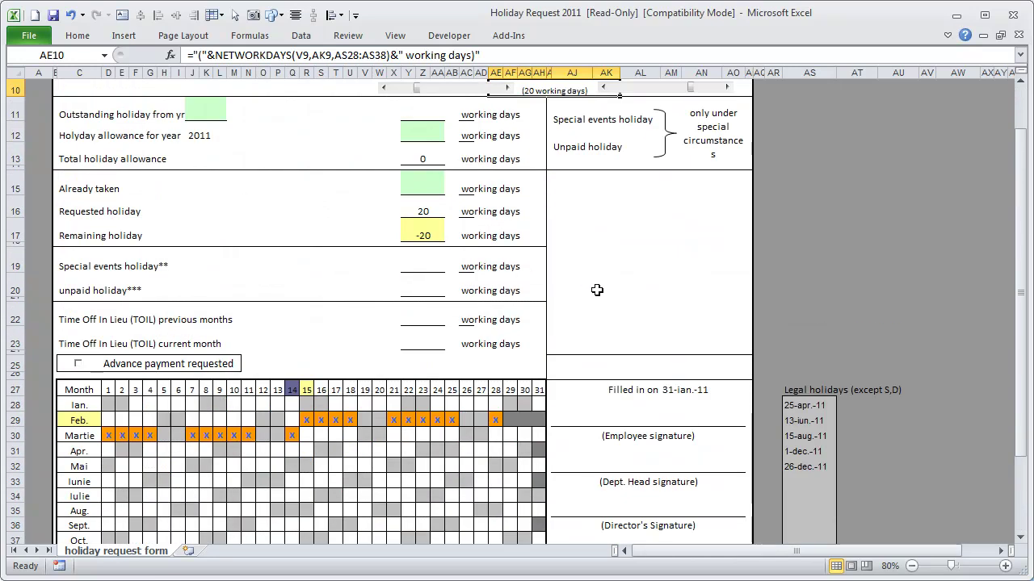
click(637, 410)
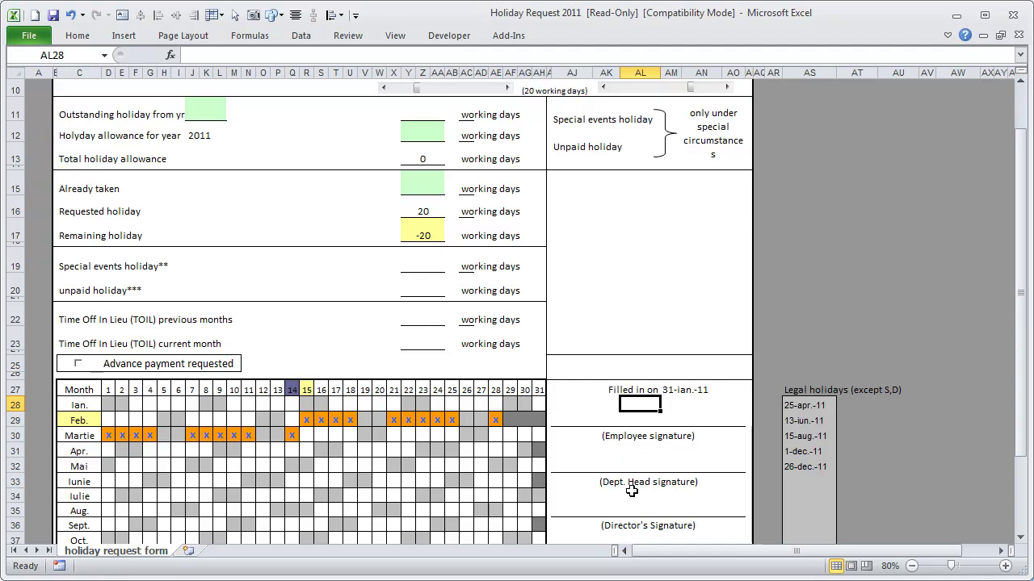
scroll(631, 491, down, 2)
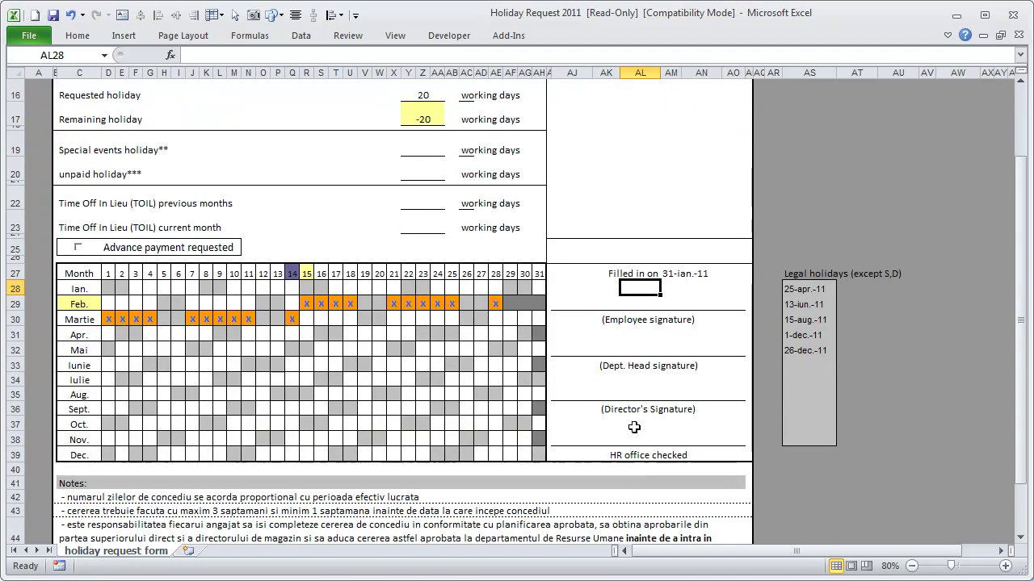
click(623, 441)
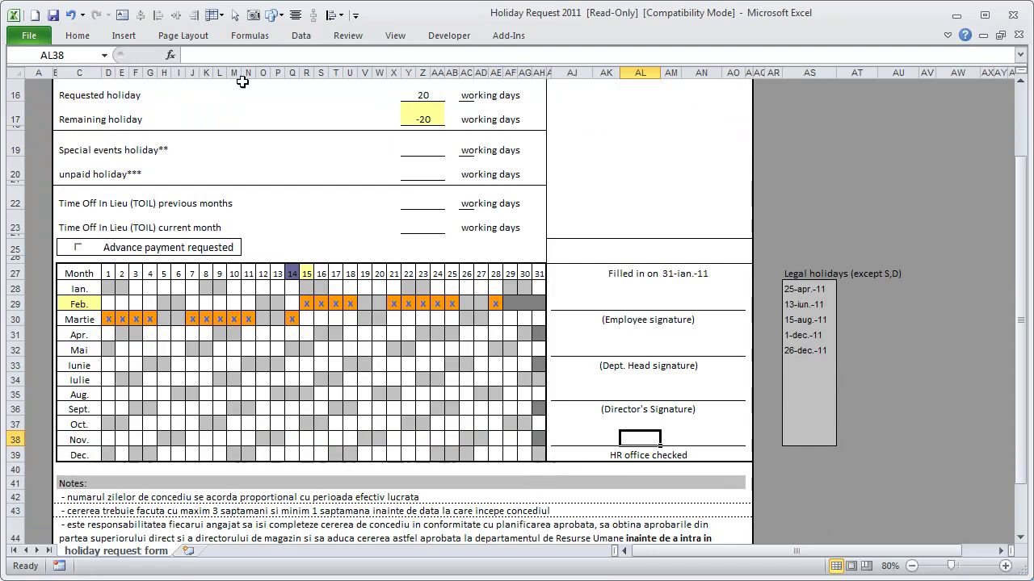
scroll(291, 161, up, 4)
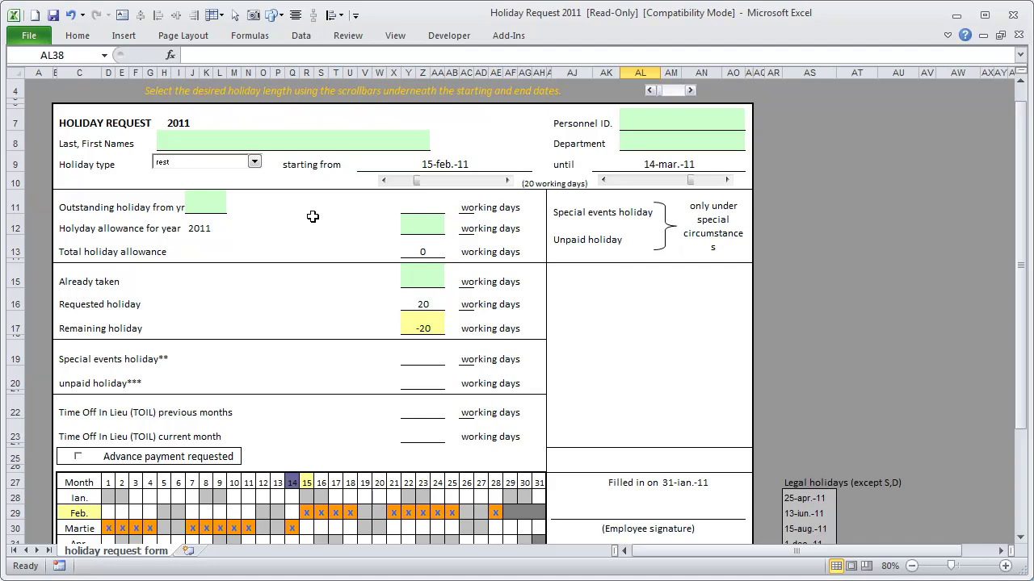
click(240, 164)
click(252, 167)
scroll(424, 392, down, 2)
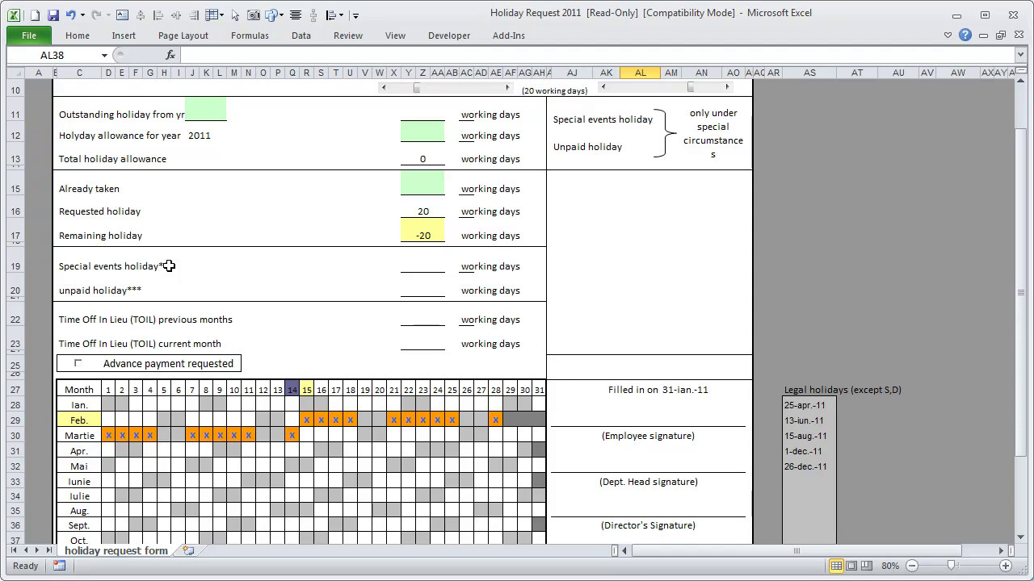
scroll(202, 321, up, 3)
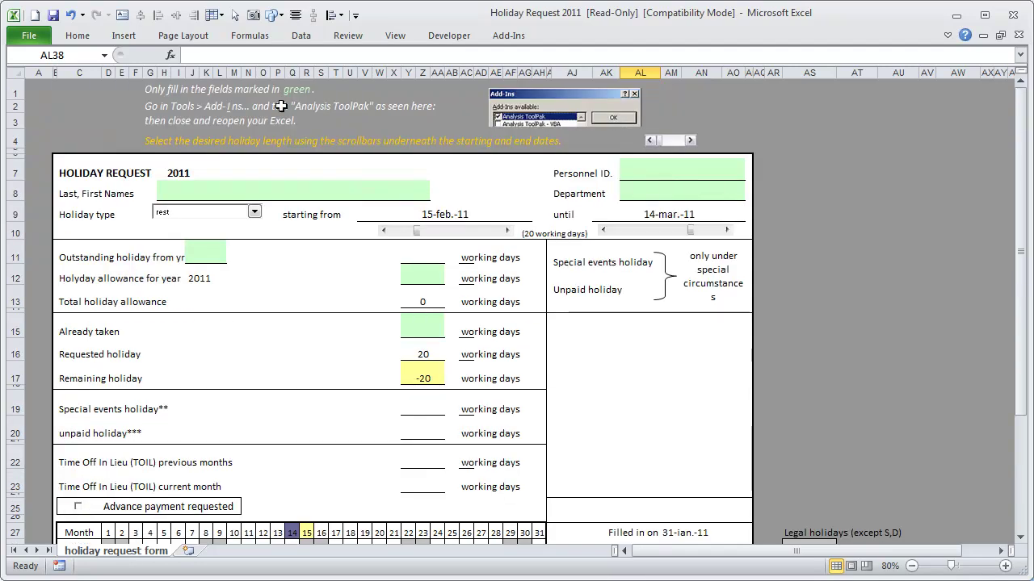